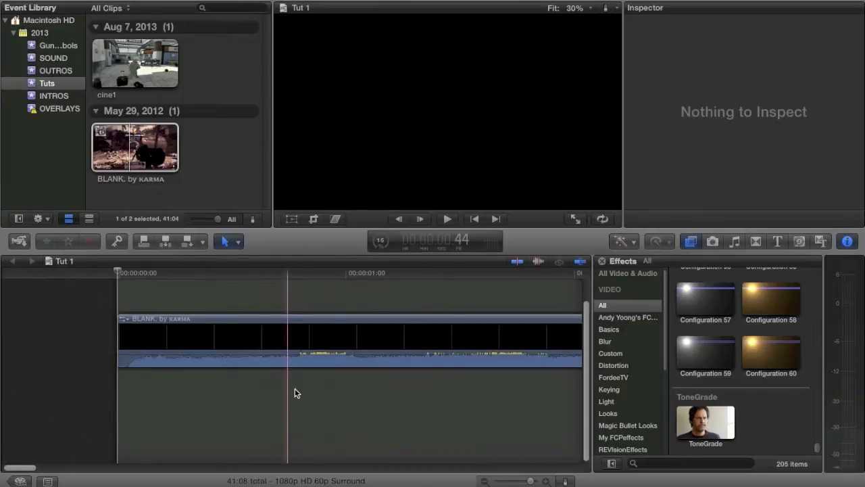
Delete the BLANK. by KARMA clip from the Tut 1 timeline and add it again from the Tuts event
scroll(383, 369, right, 5)
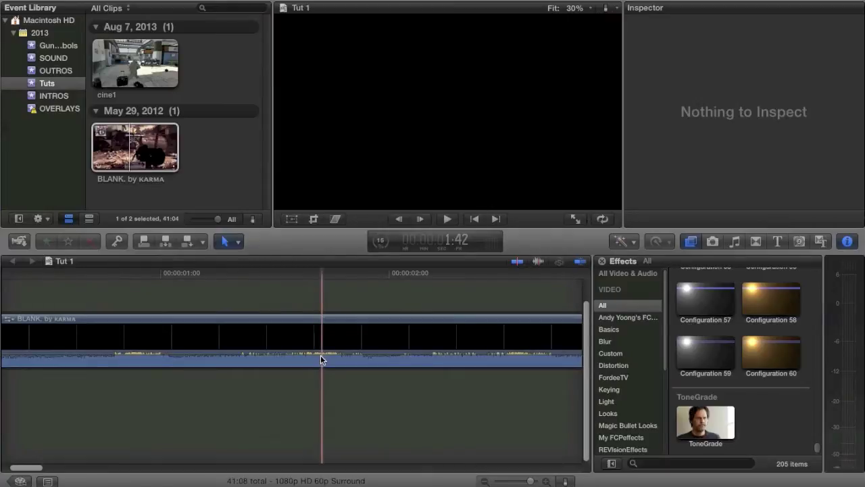
click(245, 342)
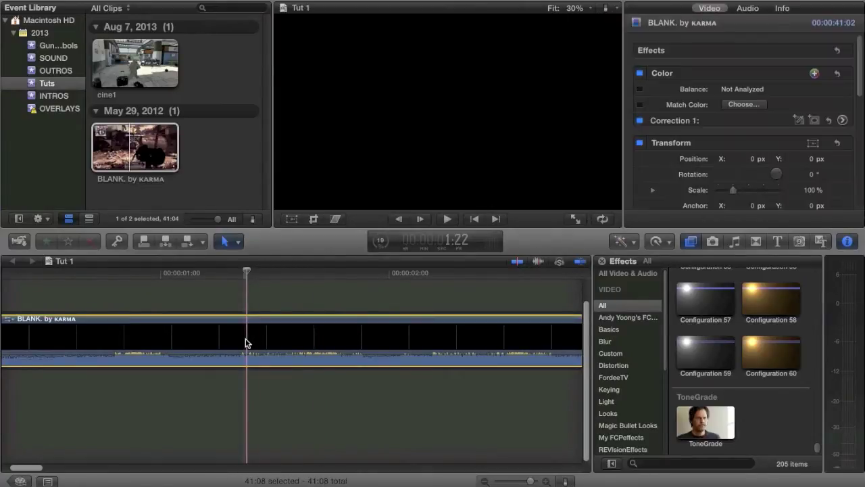
key(Delete)
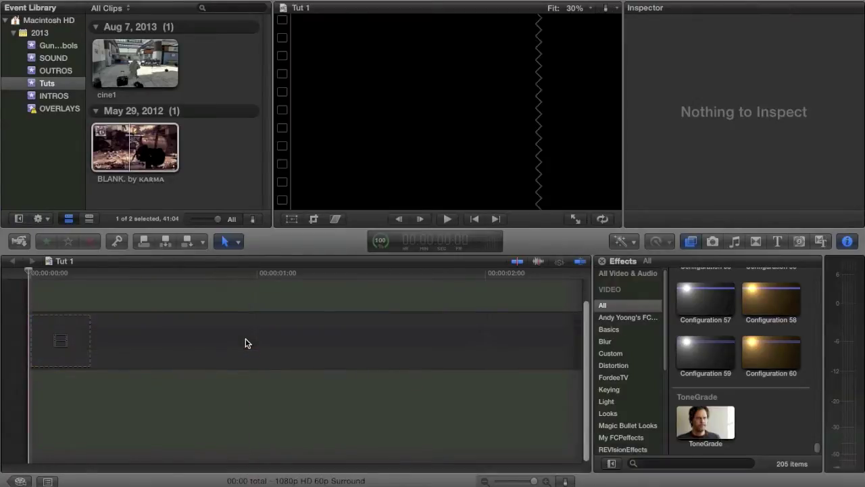
click(132, 164)
drag(132, 164, 133, 345)
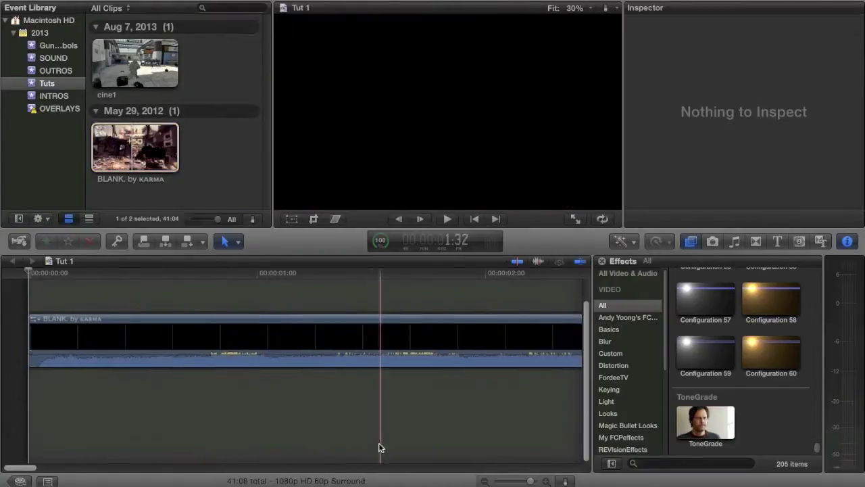
Split the clip at about 6:25 to separate the opening section from the gameplay footage
click(511, 481)
drag(511, 481, 512, 482)
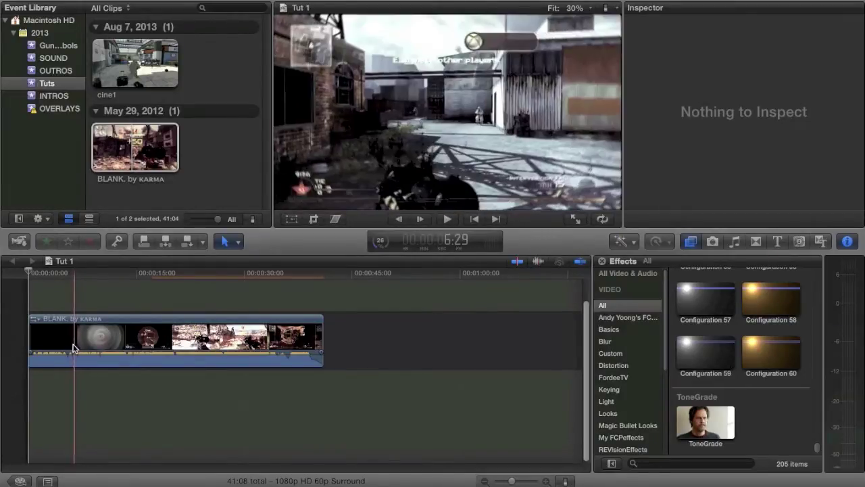
key(b)
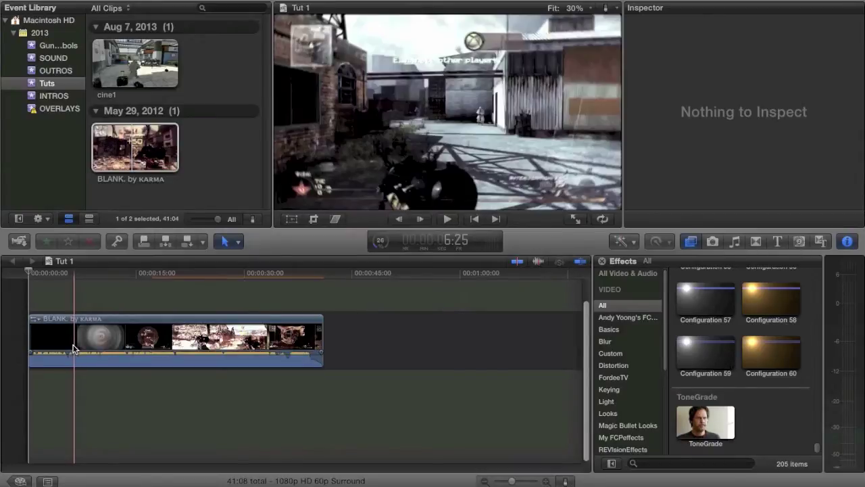
click(73, 349)
key(a)
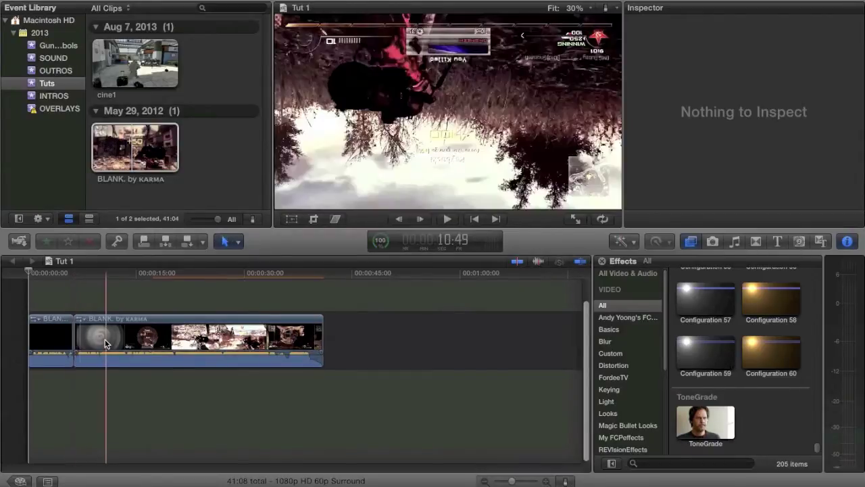
Cut the footage after the opening section into eight separate clips with the Blade tool
click(111, 342)
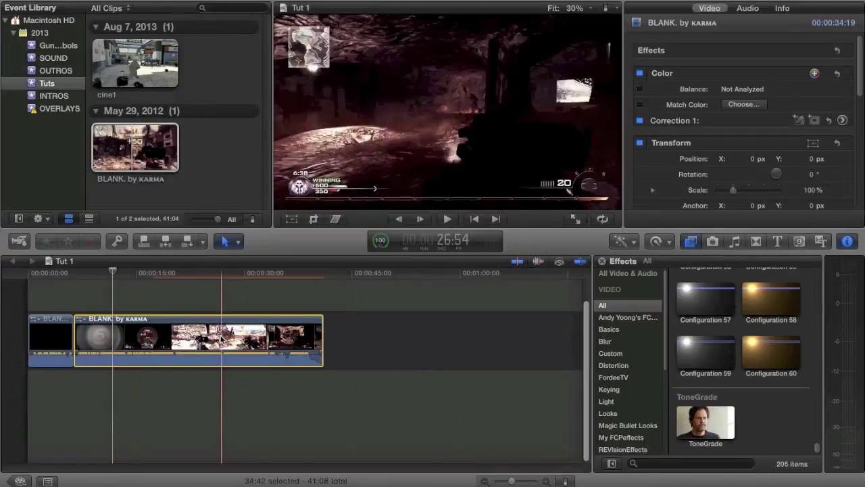
key(b)
click(89, 337)
click(113, 338)
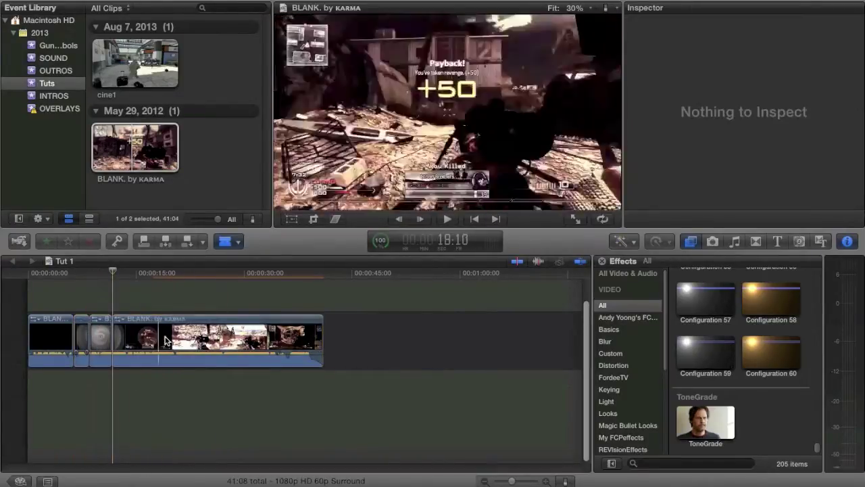
click(165, 338)
click(193, 338)
click(248, 340)
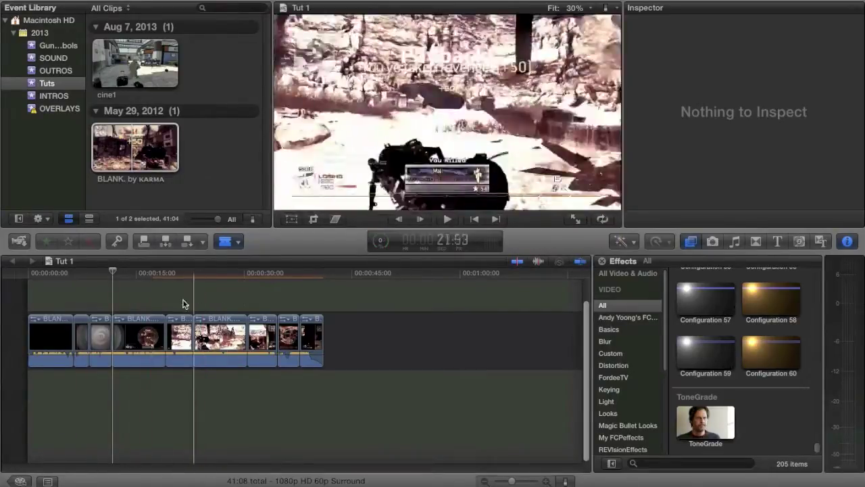
key(a)
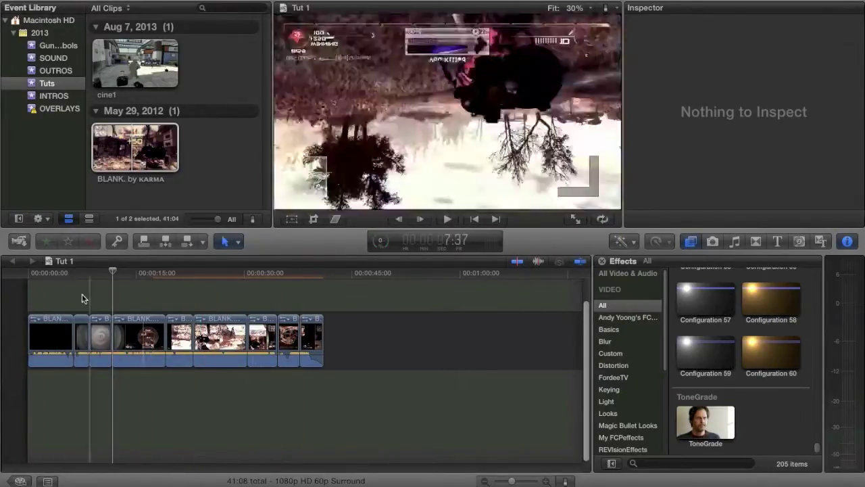
Copy the eight clips after the opening section into a new project named Rewind
click(85, 345)
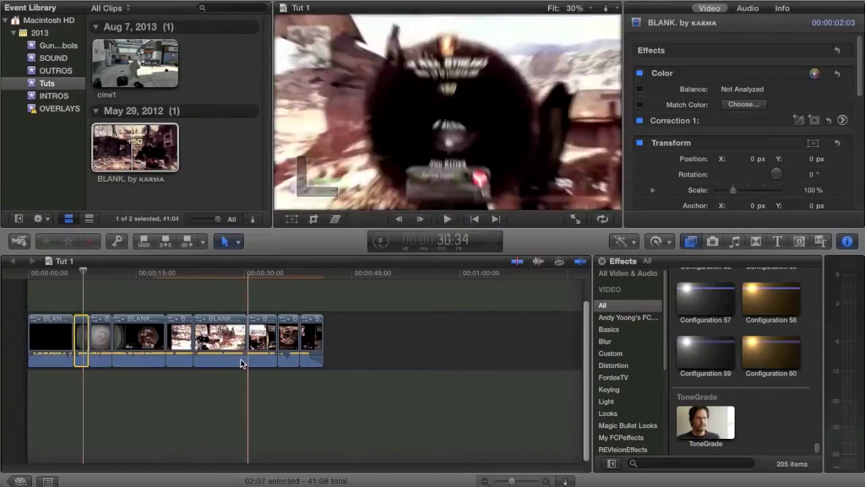
shift+click(303, 346)
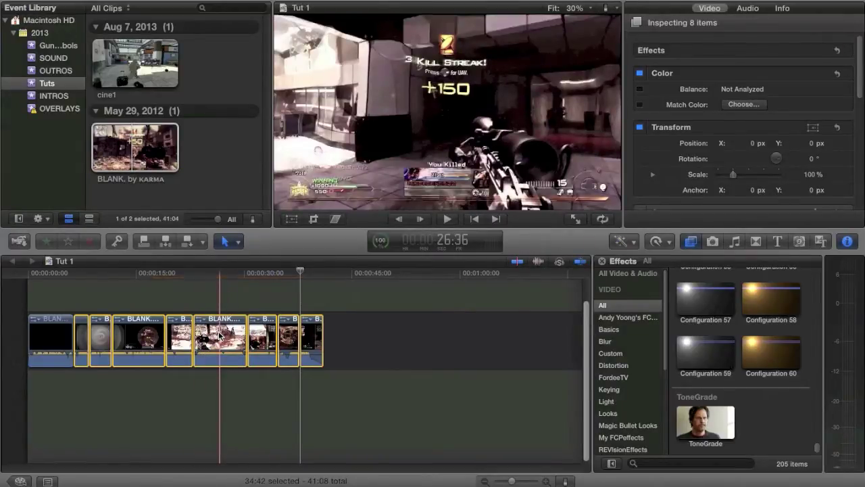
click(19, 481)
click(108, 0)
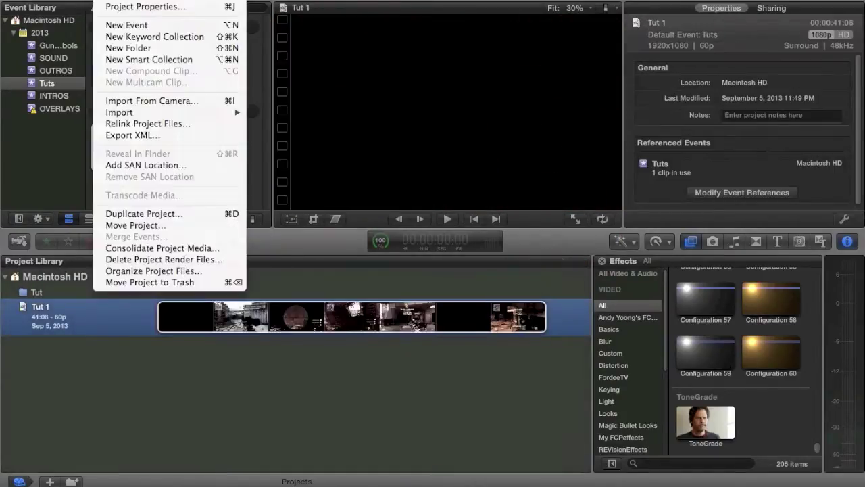
click(116, 1)
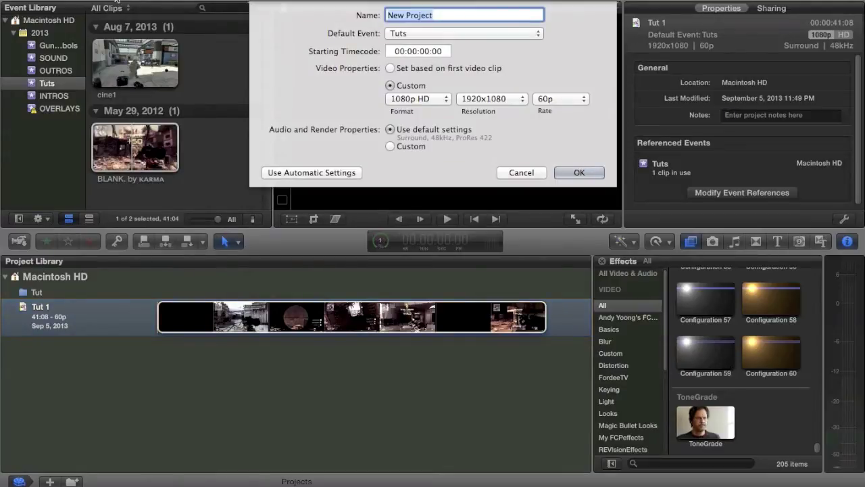
text(Rewi)
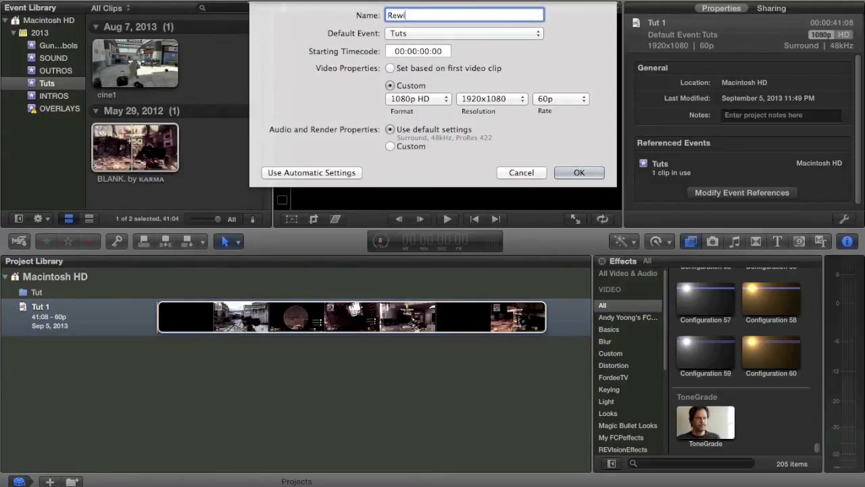
text(nd)
key(Return)
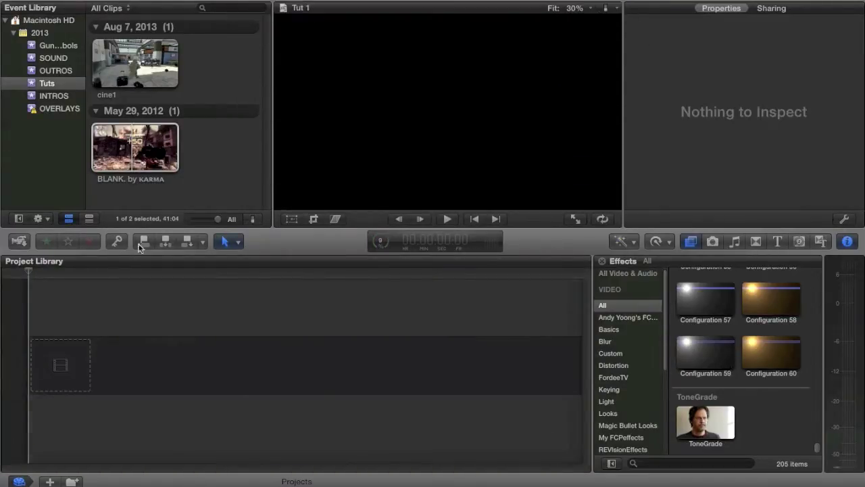
key(super+v)
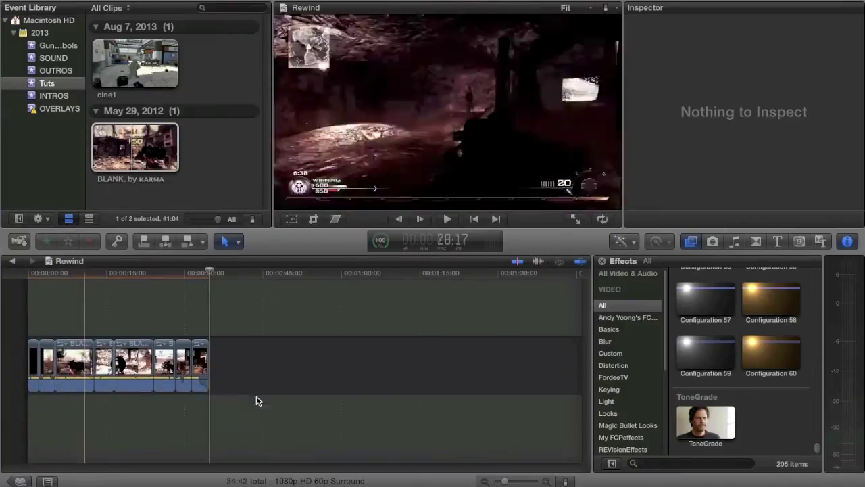
Combine all the clips in the Rewind timeline into one compound clip
drag(252, 359, 3, 359)
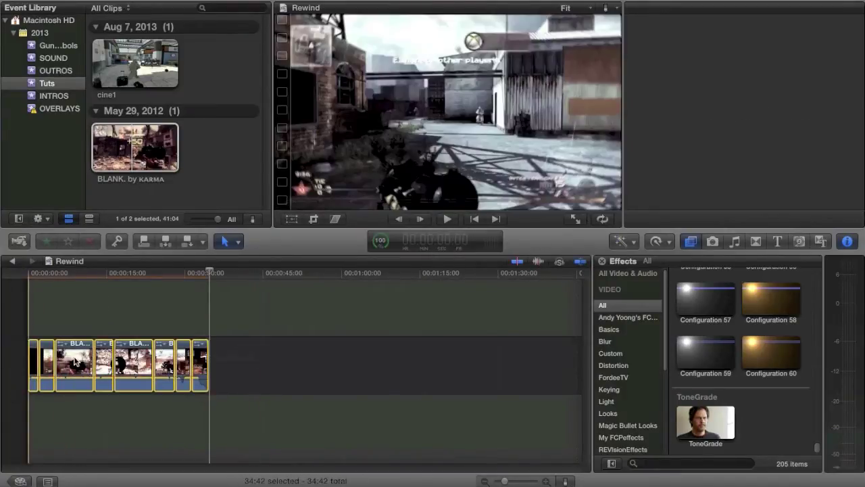
right_click(69, 362)
click(131, 263)
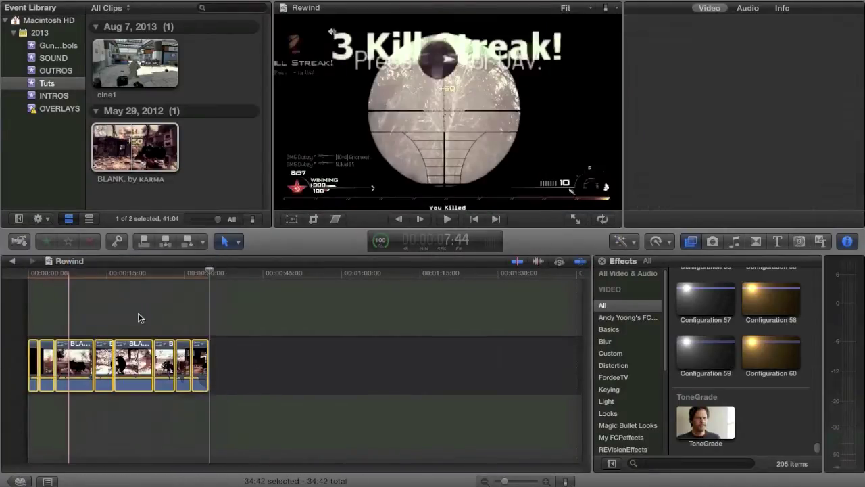
Reverse the compound clip and set its playback speed to -8x
click(123, 384)
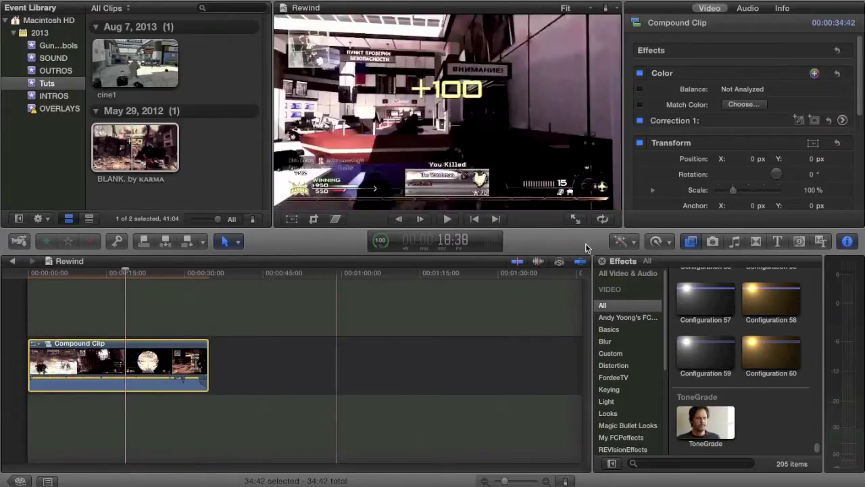
click(659, 241)
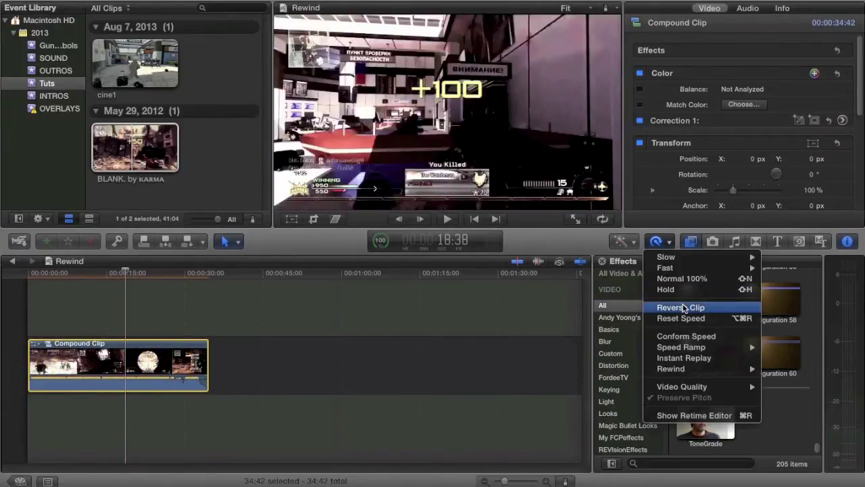
click(683, 306)
click(655, 241)
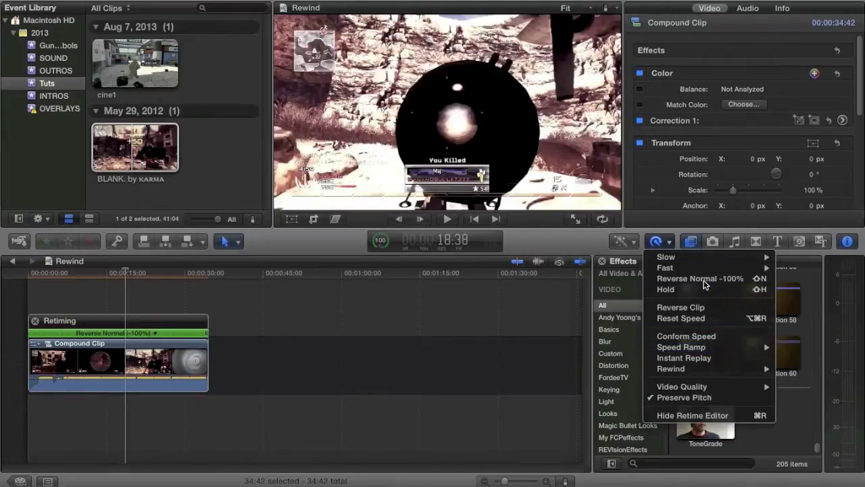
mouse_move(691, 263)
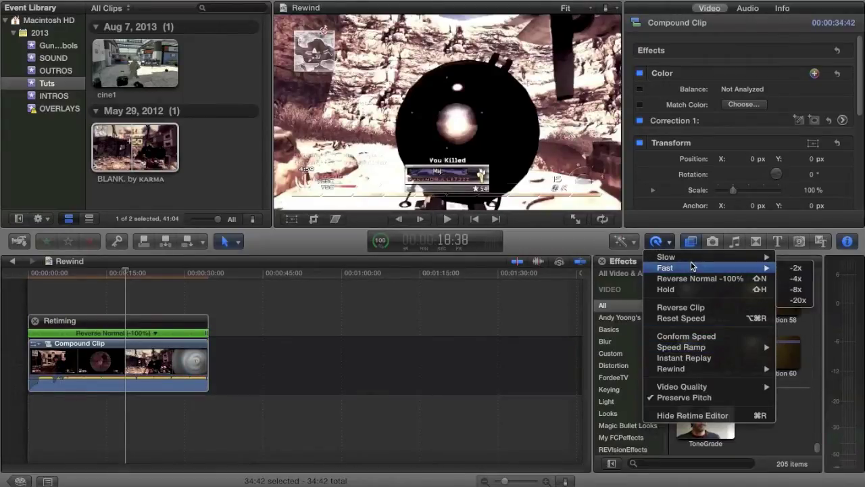
click(798, 290)
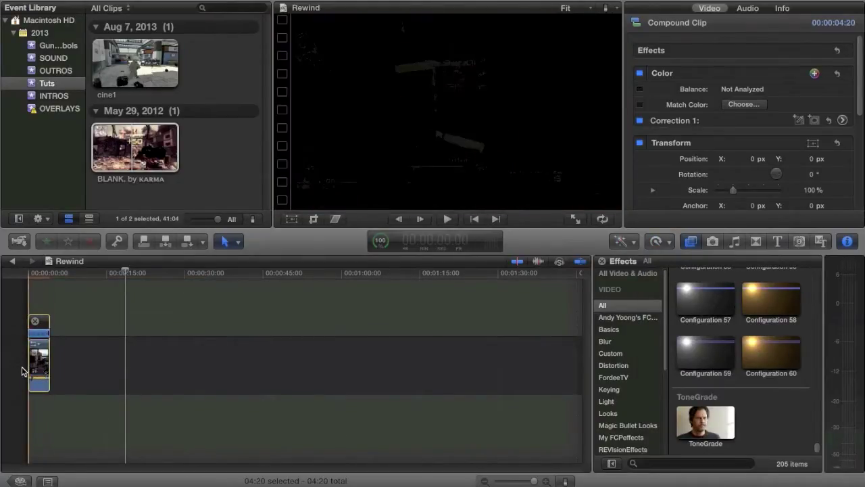
Play the reversed compound clip from the start of the timeline to check its speed
key(space)
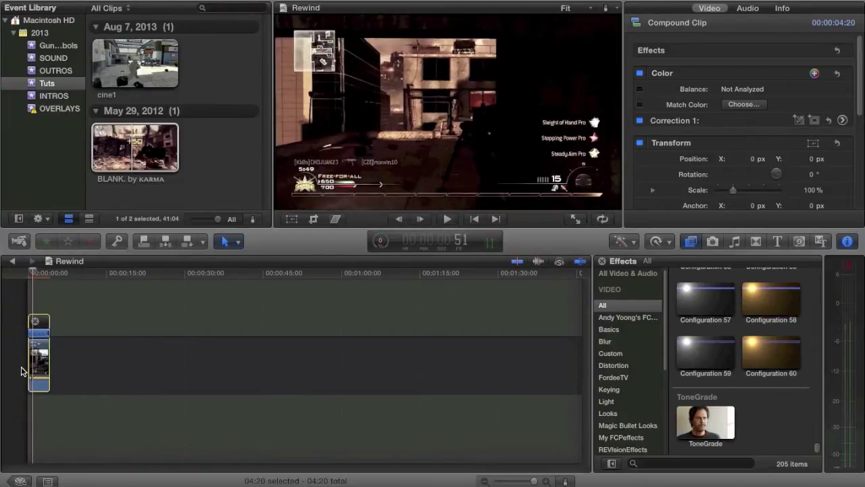
key(XF86AudioMute)
key(space)
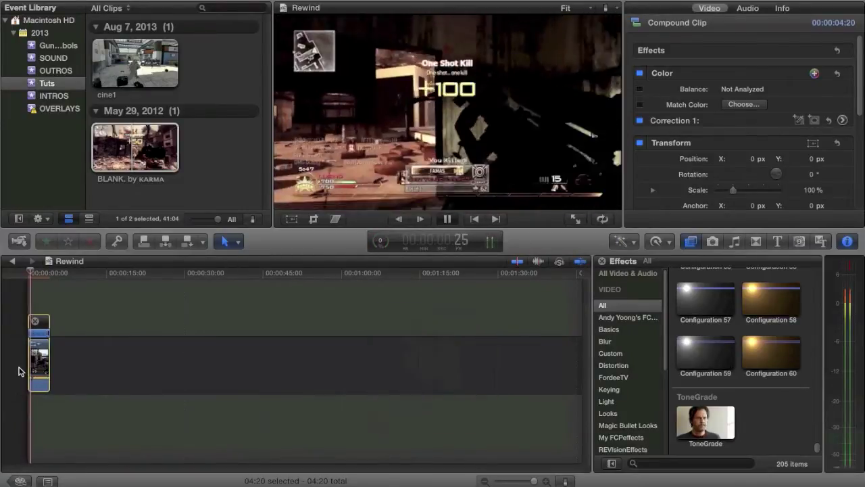
key(space)
Speed up the reversed compound clip by retiming it to a duration of 02:28, and play it back
drag(48, 334, 33, 338)
key(space)
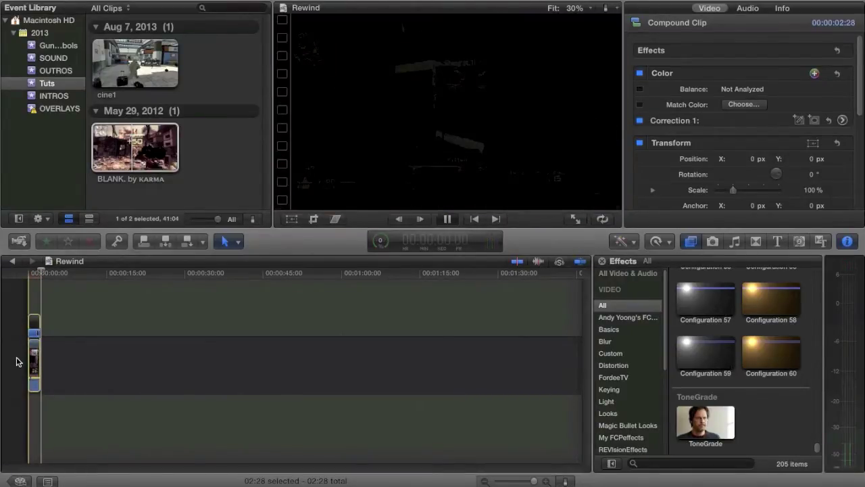
key(space)
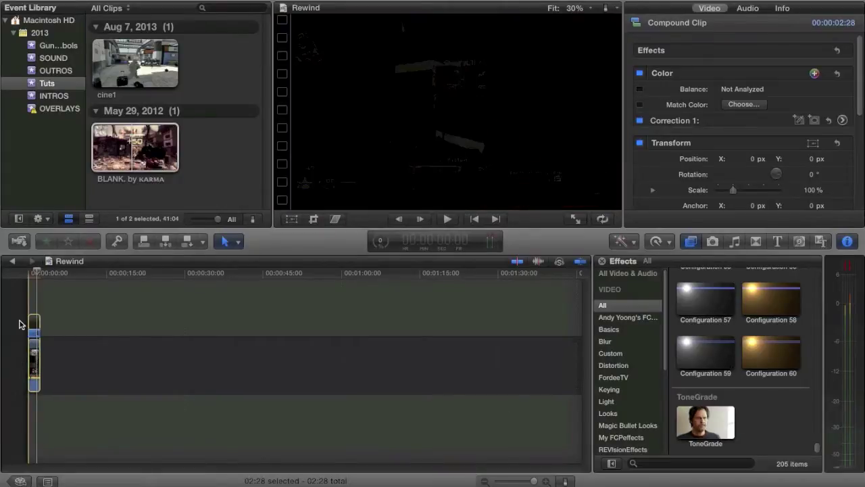
Copy the retimed compound clip from the Rewind project to the end of the Tut 1 timeline
click(48, 345)
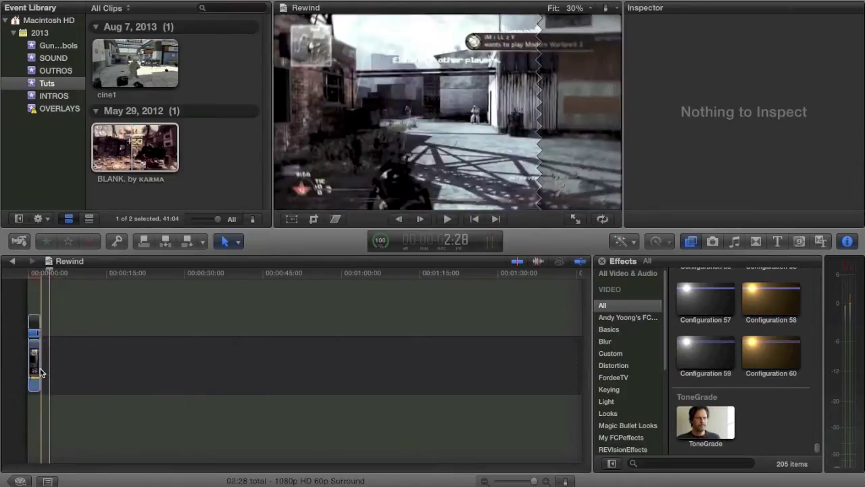
key(super+0)
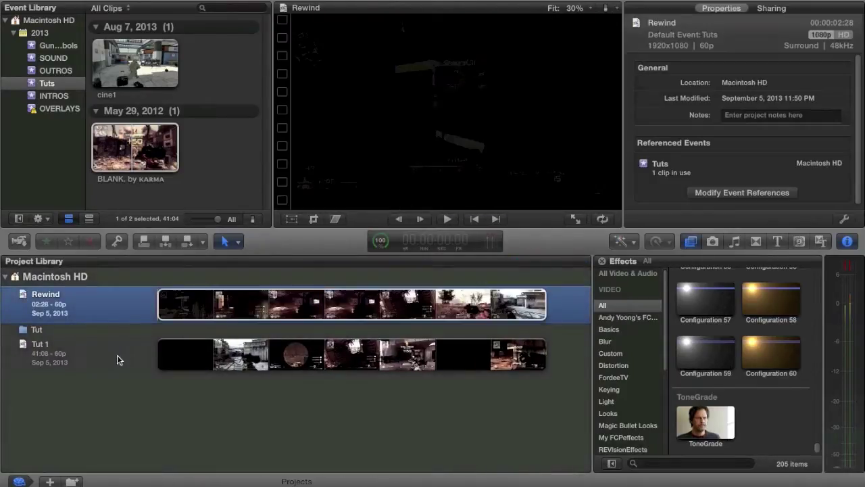
double_click(116, 357)
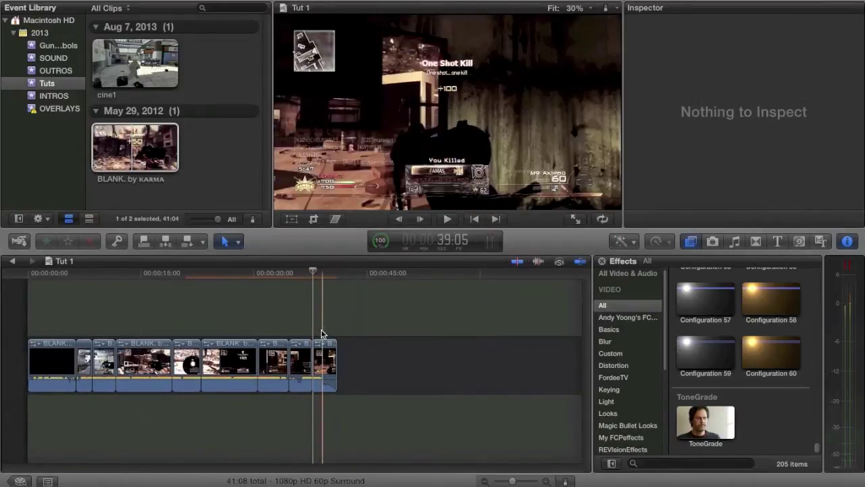
key(super+v)
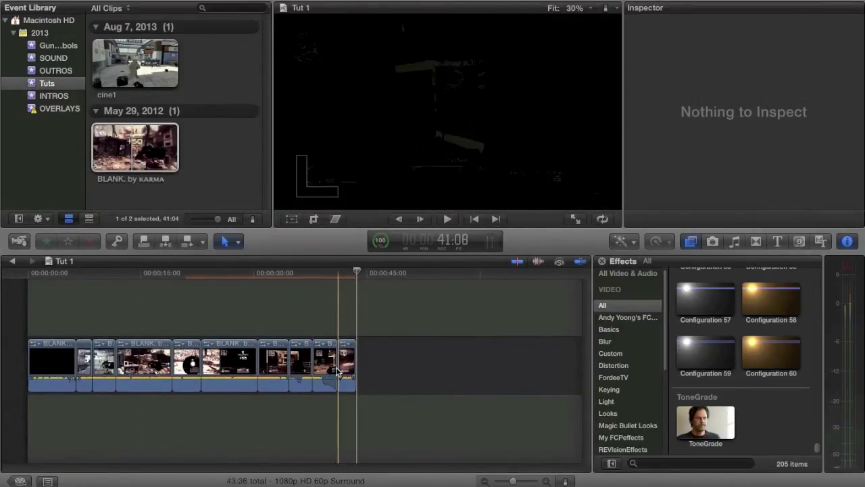
Apply the Bad TV a4d video effect to the compound clip at the end of the timeline
click(347, 368)
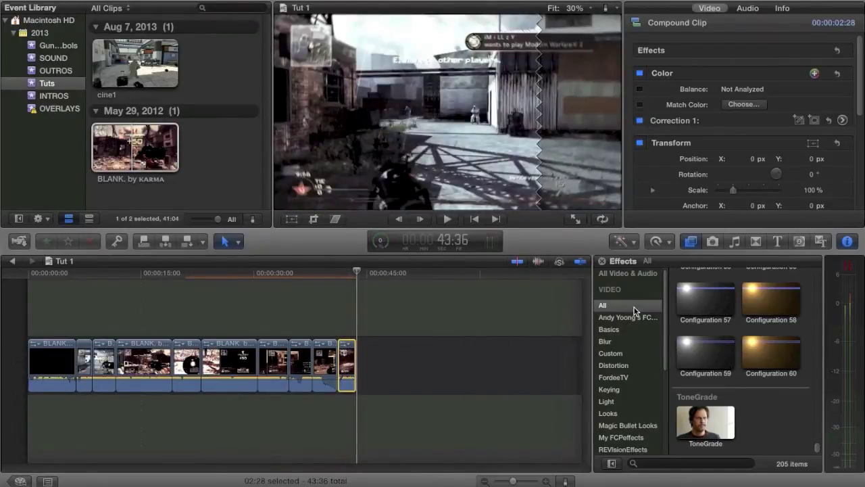
click(635, 308)
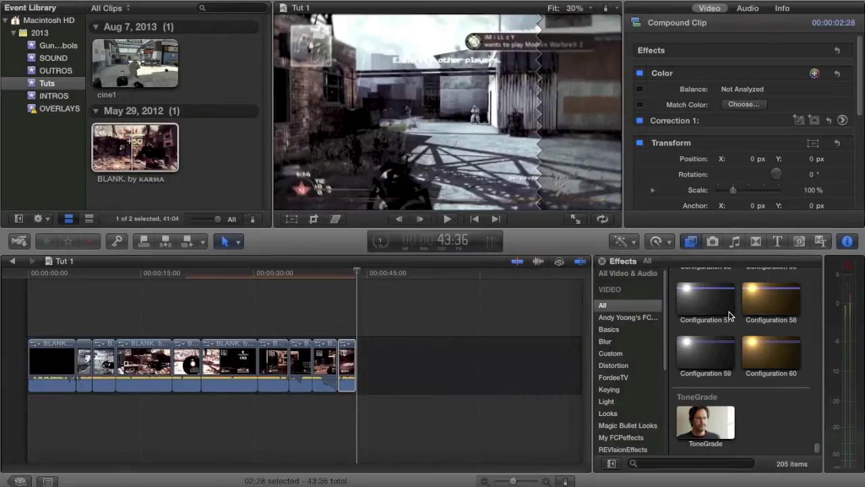
scroll(729, 314, up, 20)
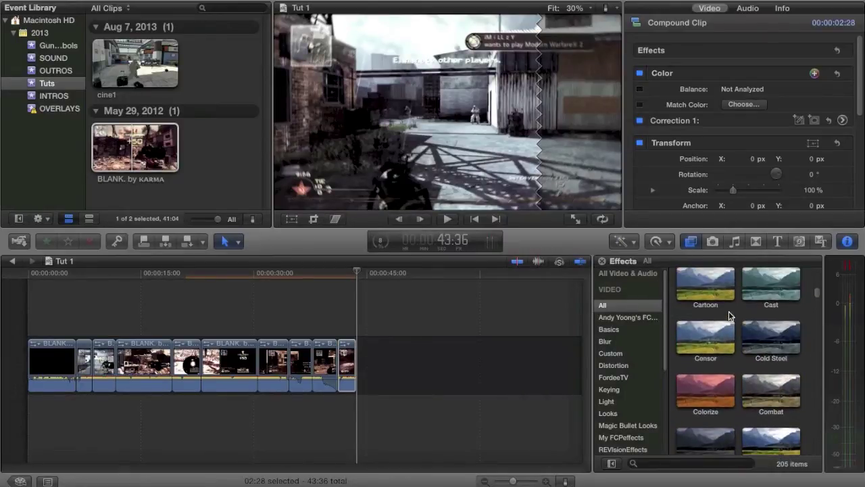
scroll(729, 316, up, 10)
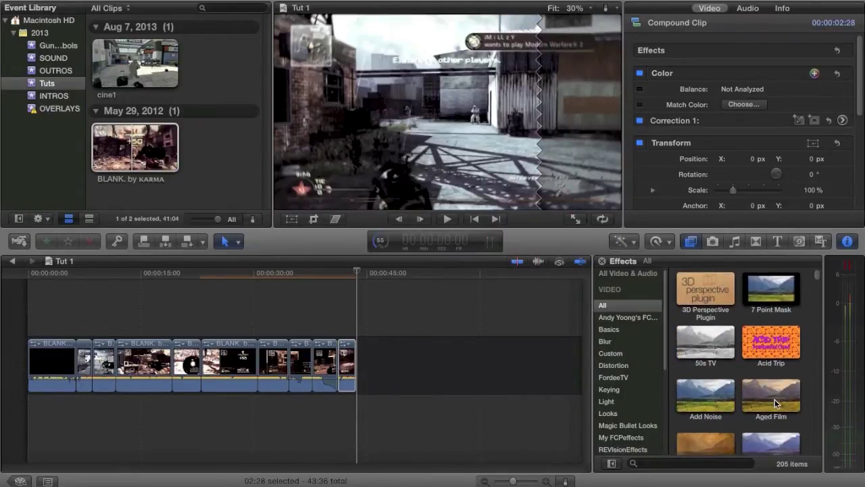
scroll(775, 403, down, 5)
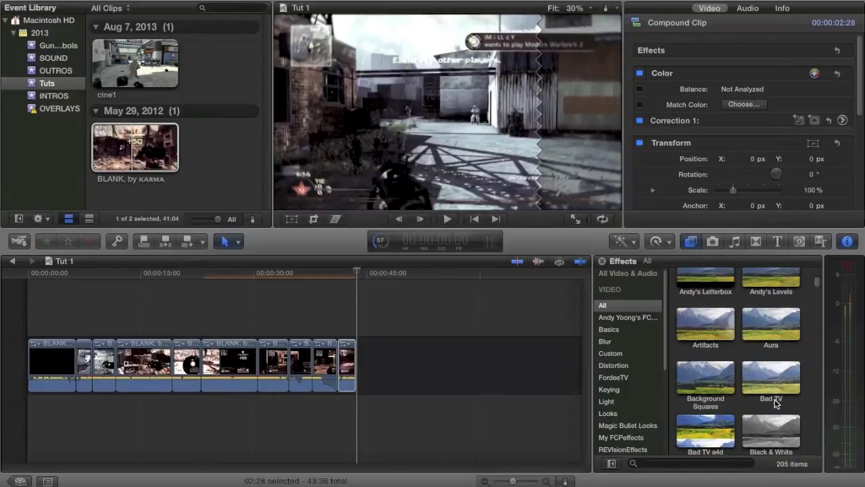
scroll(775, 404, down, 2)
click(694, 315)
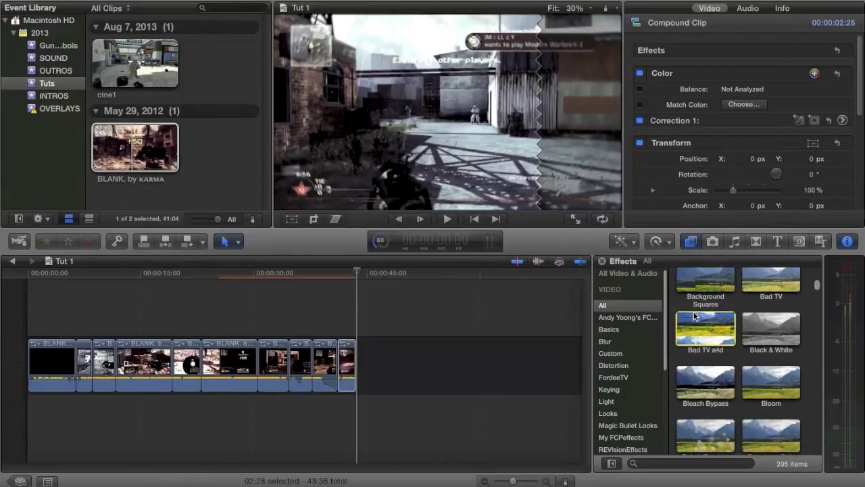
drag(692, 320, 346, 365)
click(346, 365)
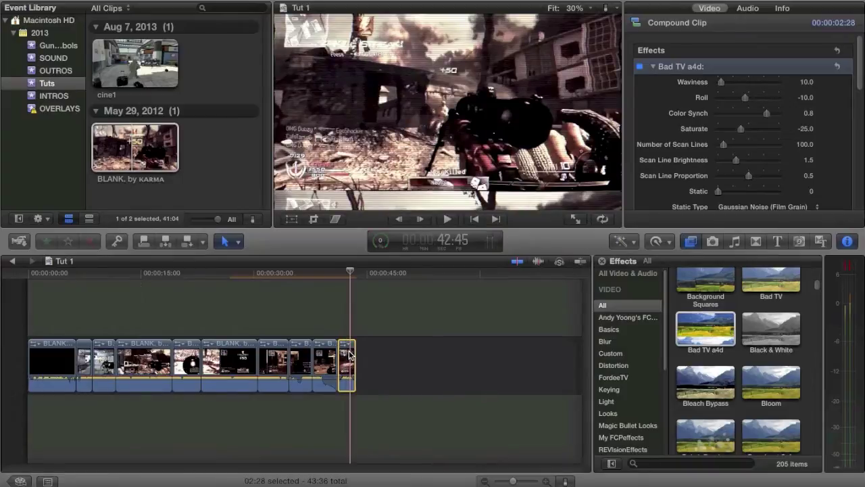
click(548, 480)
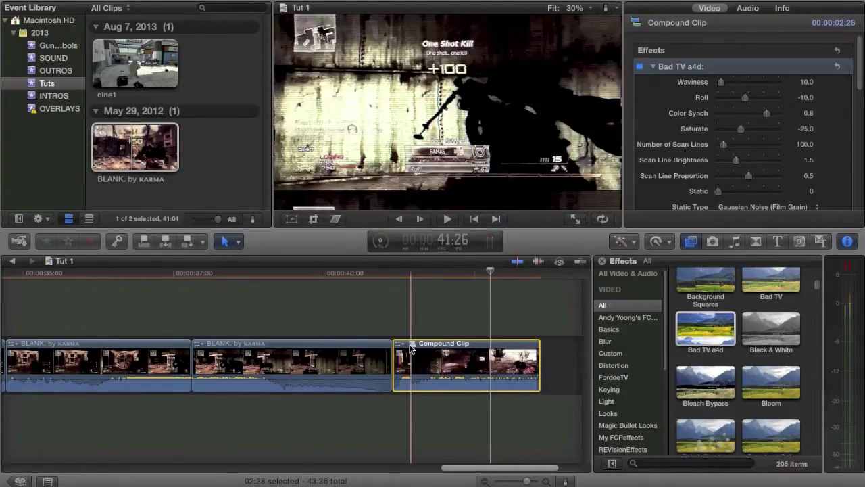
double_click(412, 349)
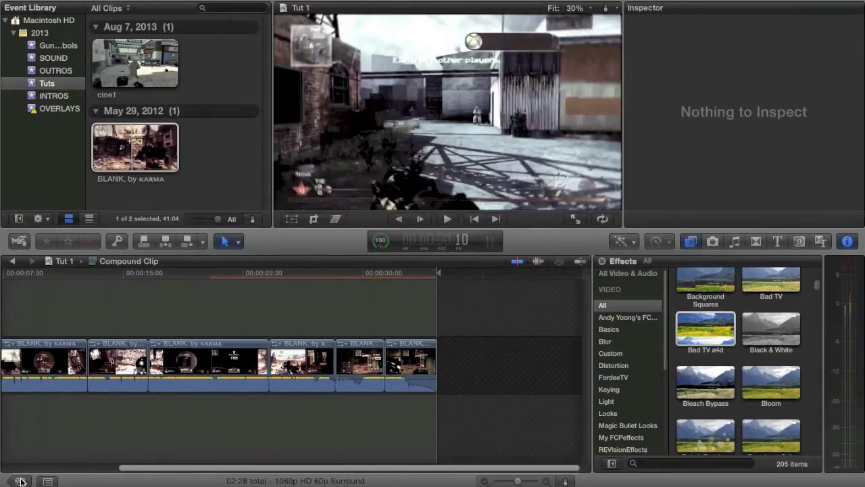
click(397, 365)
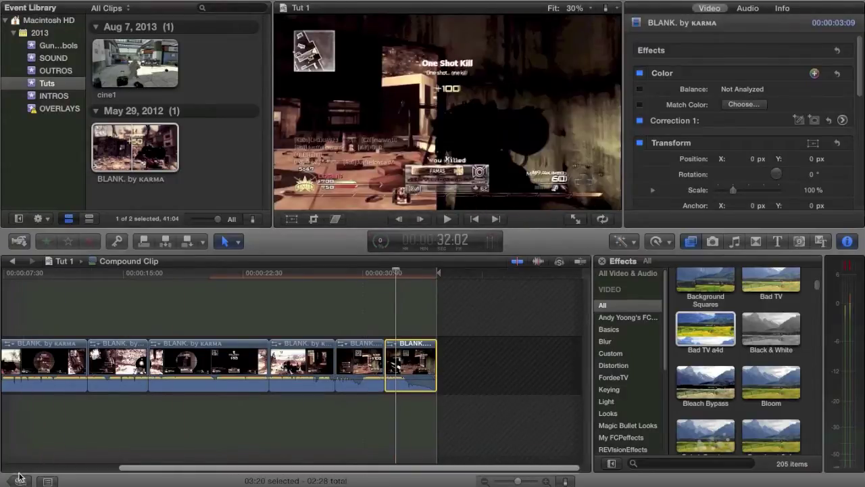
click(20, 480)
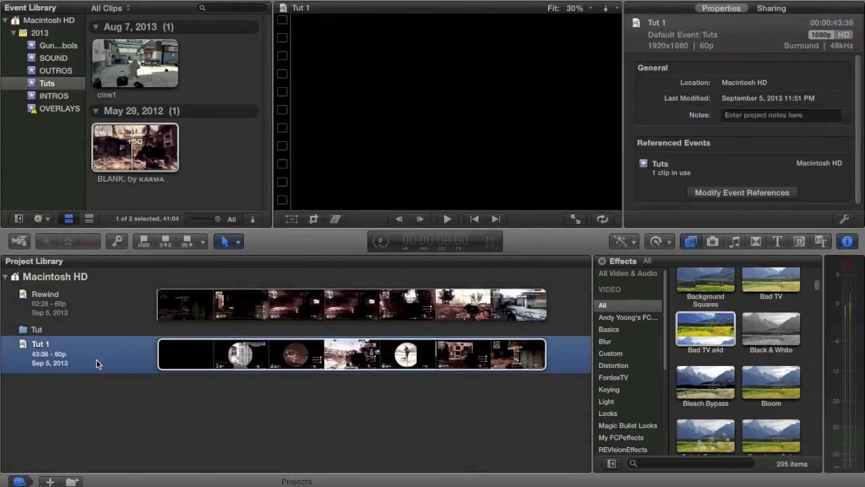
double_click(96, 360)
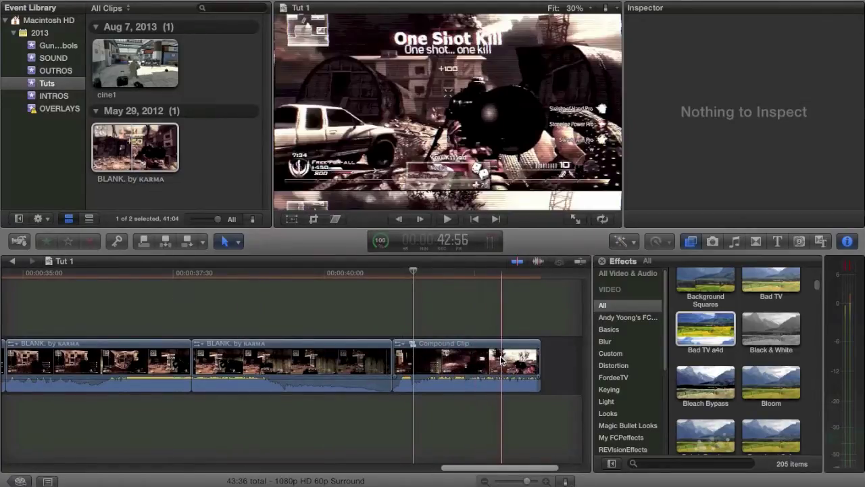
Show the compound clip's video animation, make the Bad TV a4d Roll fade down steadily across the whole clip, and play it
click(404, 345)
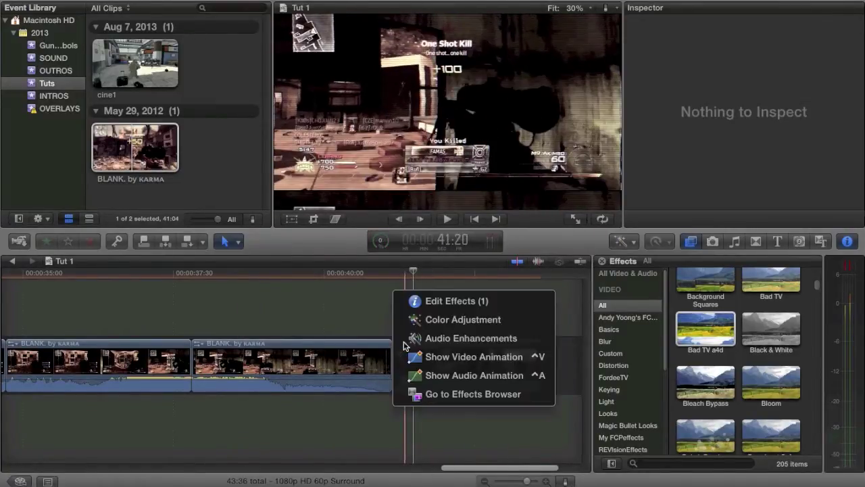
click(409, 357)
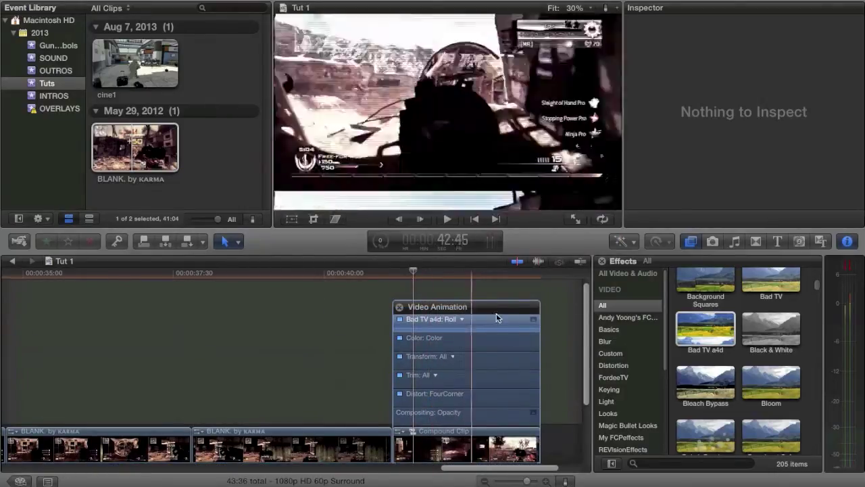
click(534, 319)
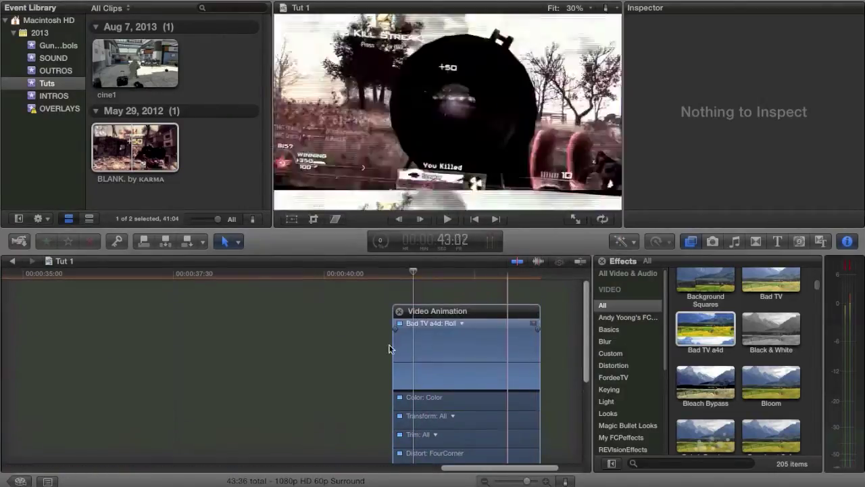
drag(543, 328, 297, 330)
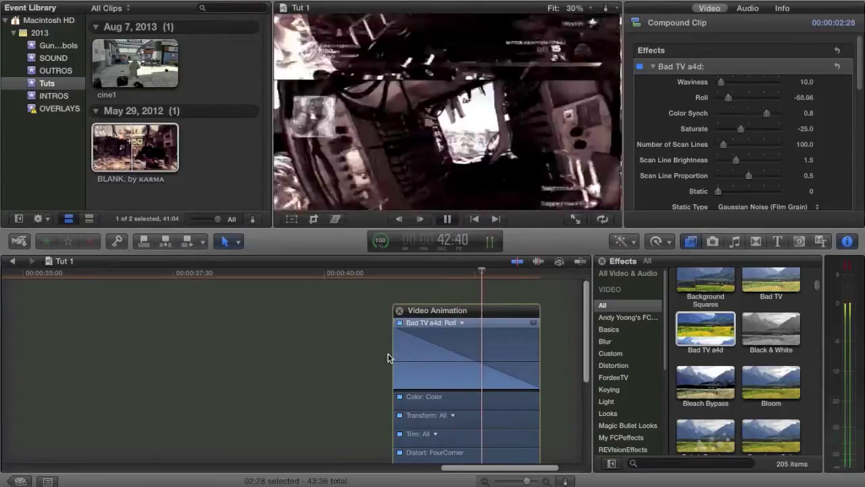
key(space)
Show the compound clip's retiming controls instead of its video animation, and play the clip back from its start
scroll(388, 358, down, 2)
scroll(399, 399, down, 4)
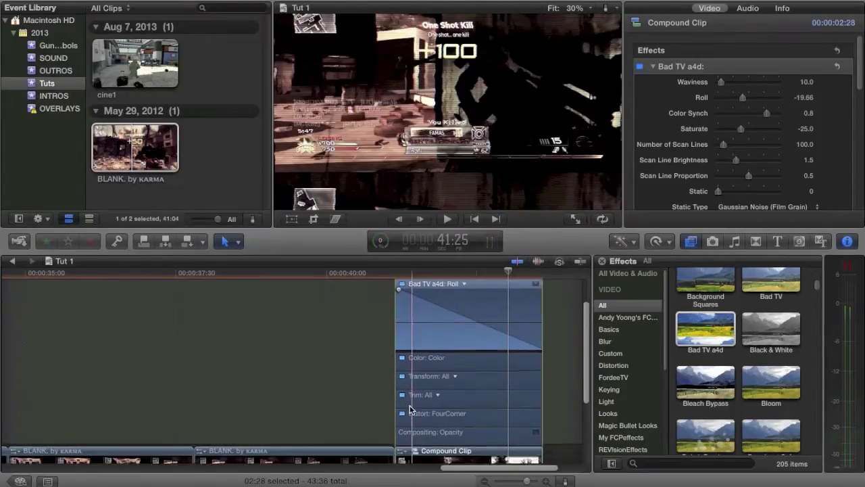
click(461, 407)
key(super+r)
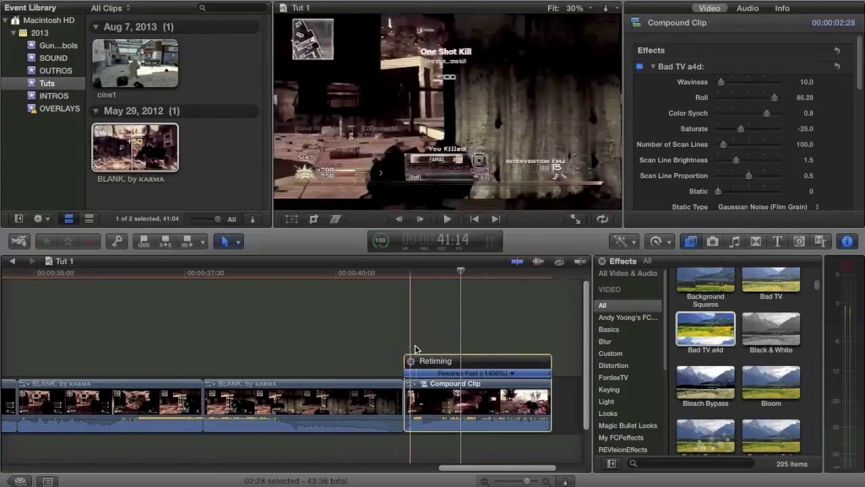
key(space)
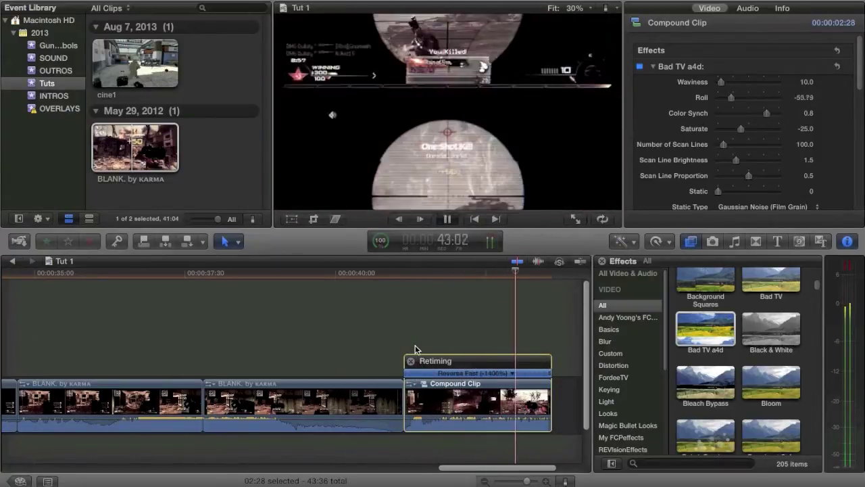
key(space)
key(space)
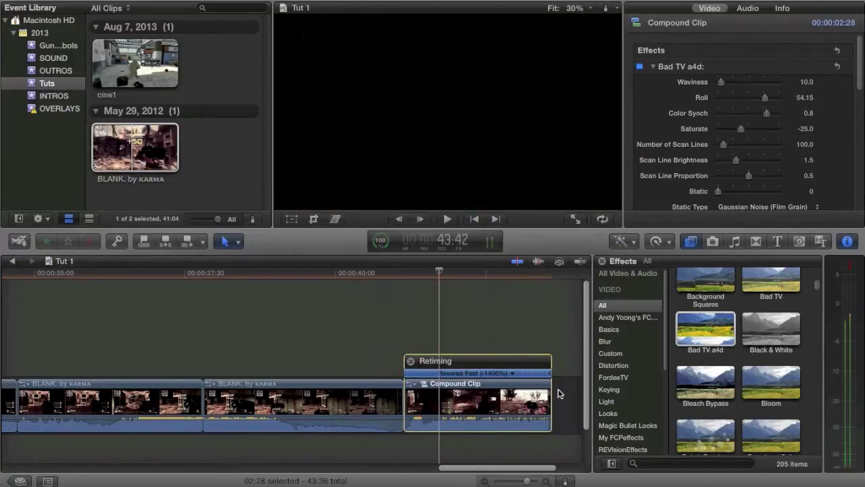
Retime the compound clip to a duration of 00:30 and play it back
click(548, 375)
drag(389, 363, 390, 366)
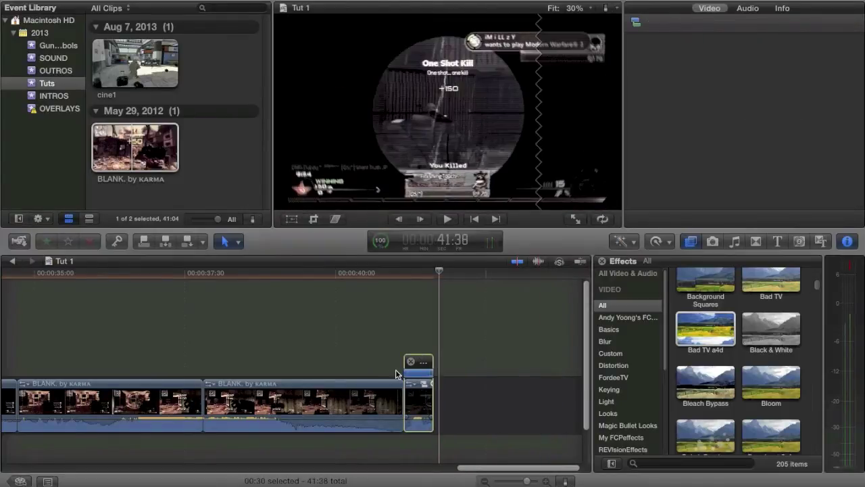
key(space)
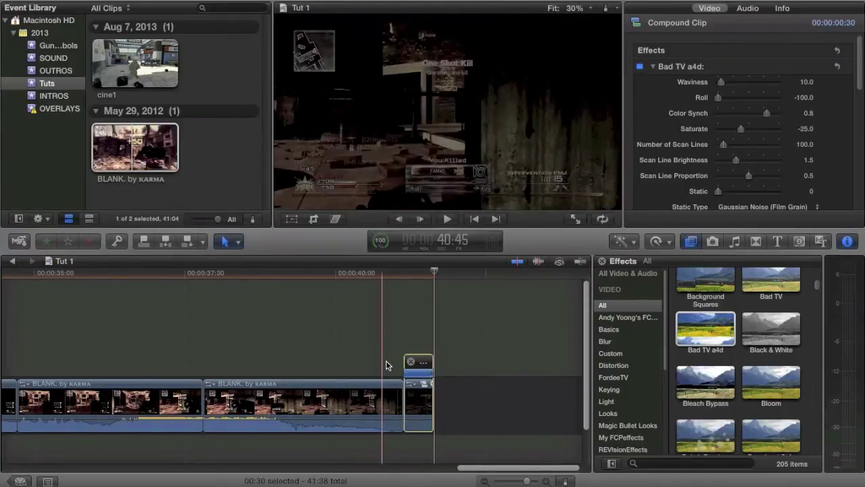
Set the Bad TV a4d Waviness to 110, retime the compound clip to a duration of 01:05, and play it back
click(404, 385)
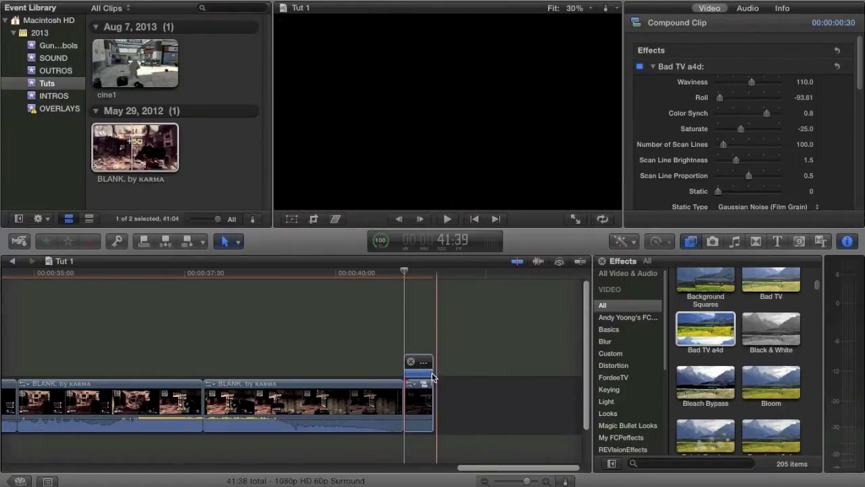
drag(431, 373, 467, 382)
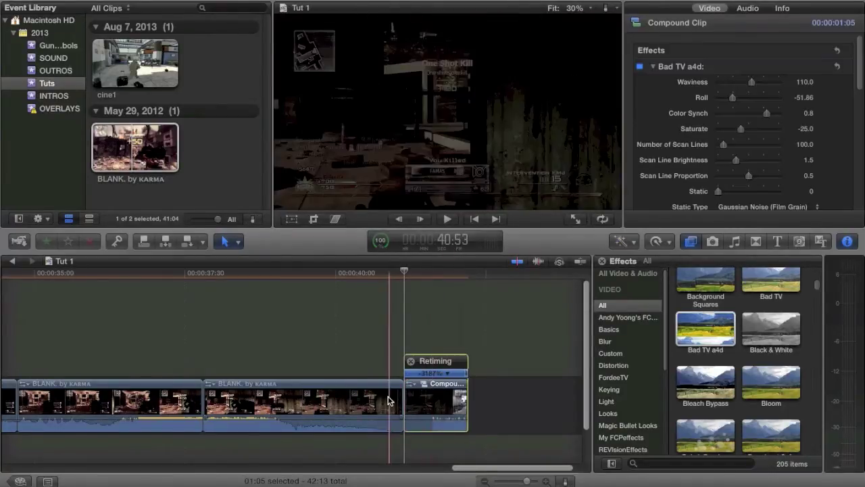
key(space)
key(space)
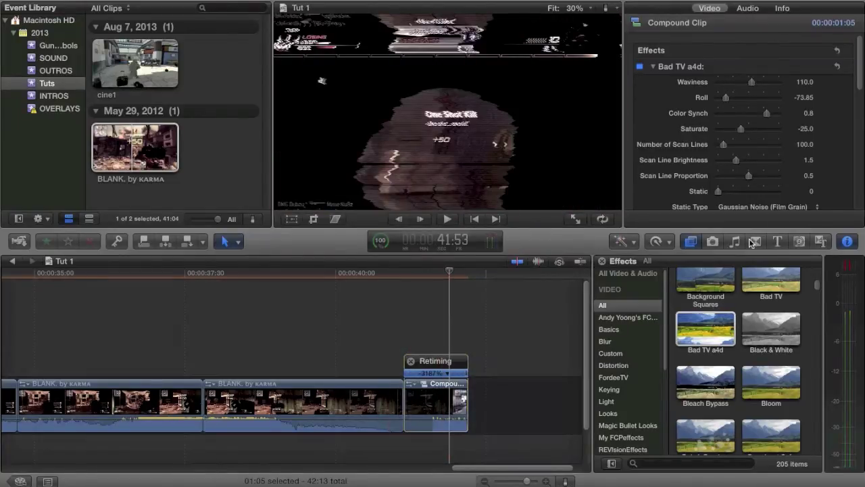
Add a Cross Dissolve transition to the end of the compound clip and play the result
drag(725, 297, 457, 413)
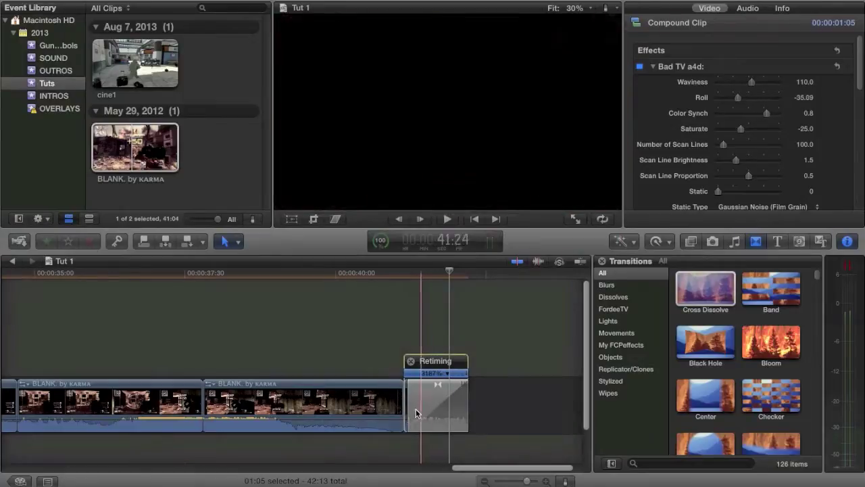
key(space)
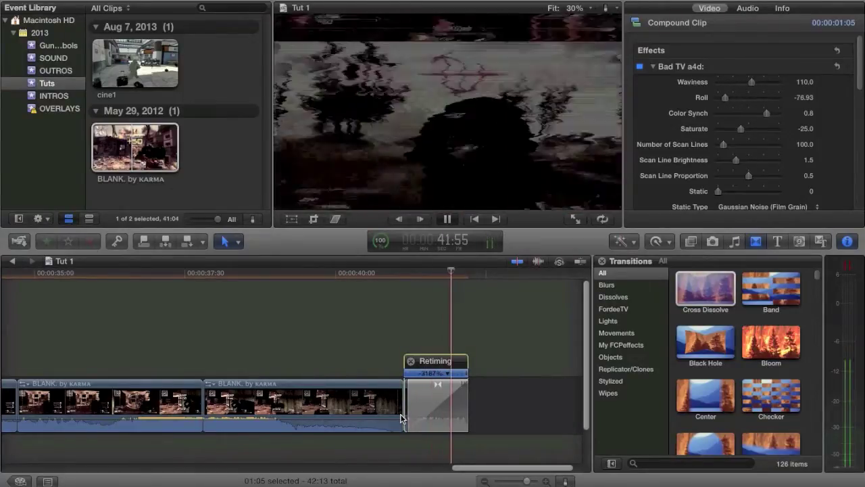
click(319, 405)
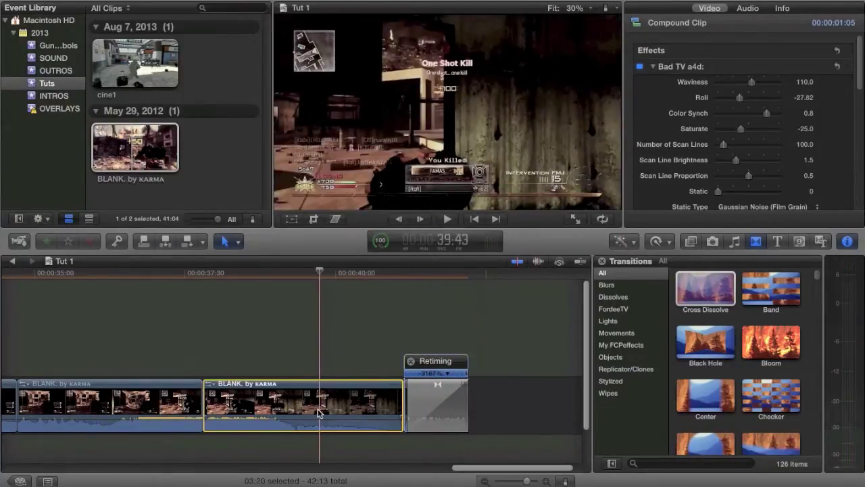
Paste a copy of the second-to-last gameplay clip directly after the compound clip's Cross Dissolve, and play the transition into it
click(191, 409)
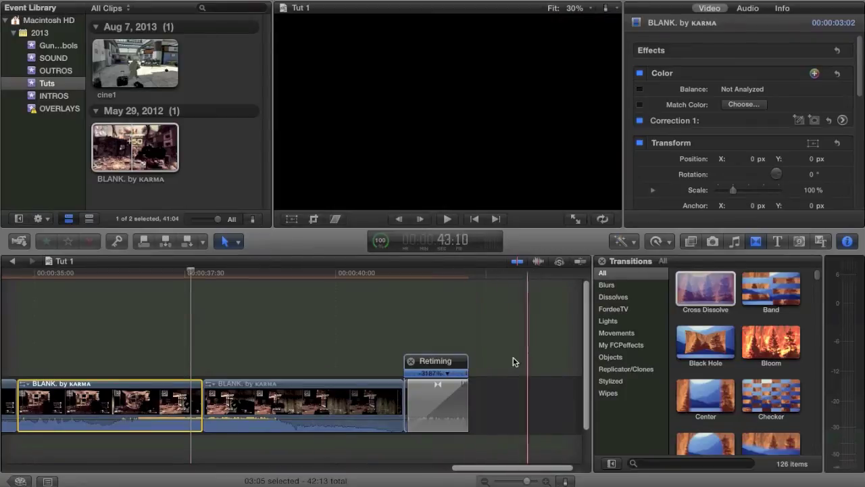
key(super+z)
key(super+z)
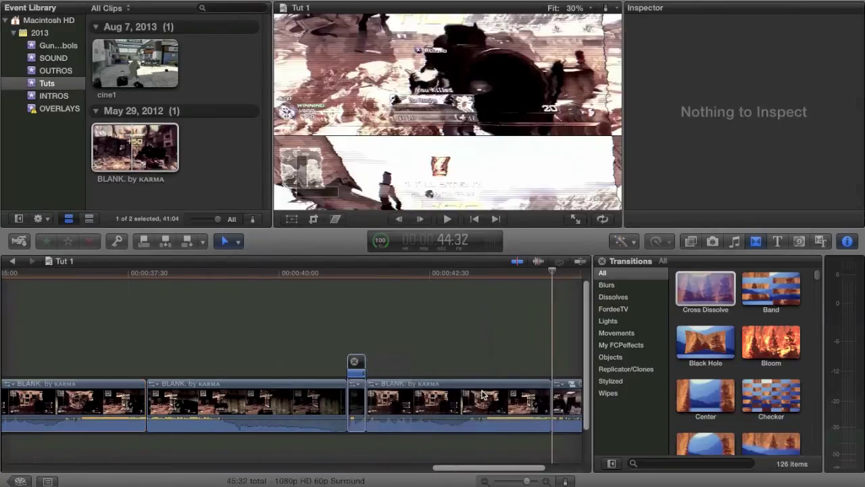
key(shift+super+z)
key(shift+super+z)
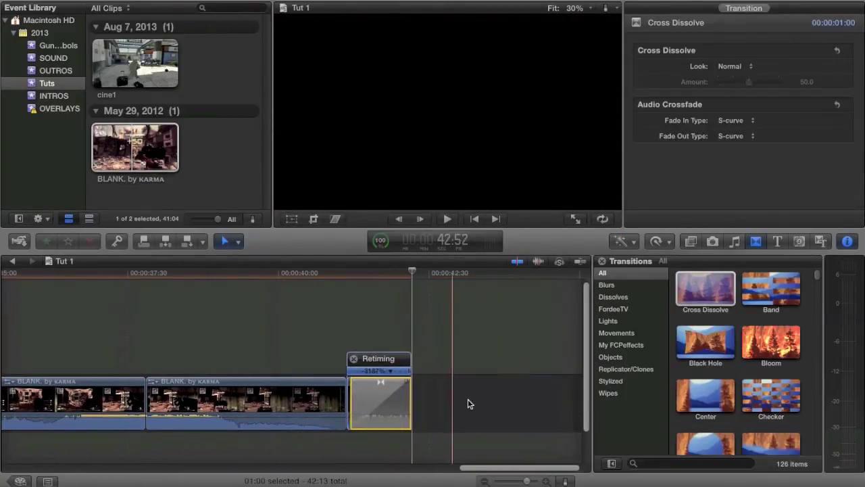
key(super+z)
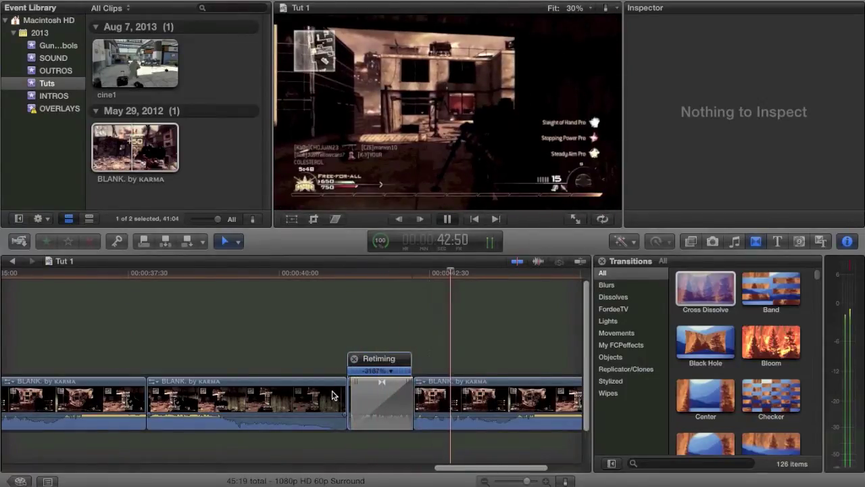
key(space)
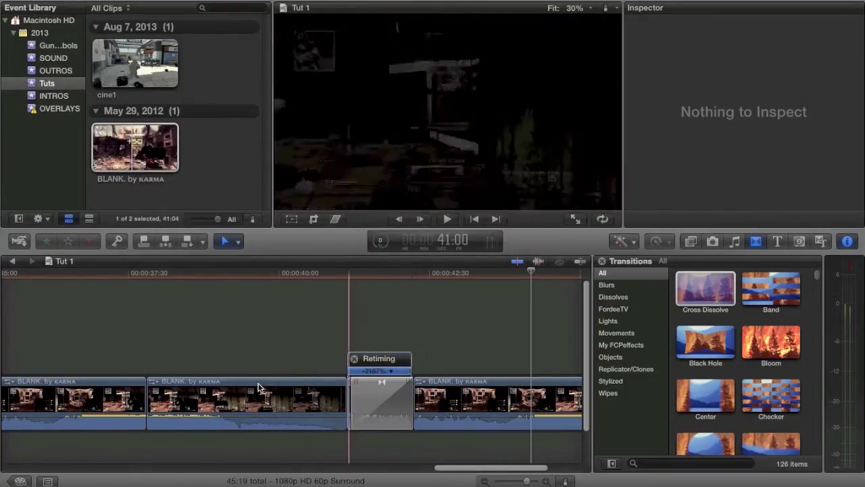
Zoom out the timeline to show all clips of the project from the beginning
scroll(236, 417, left, 5)
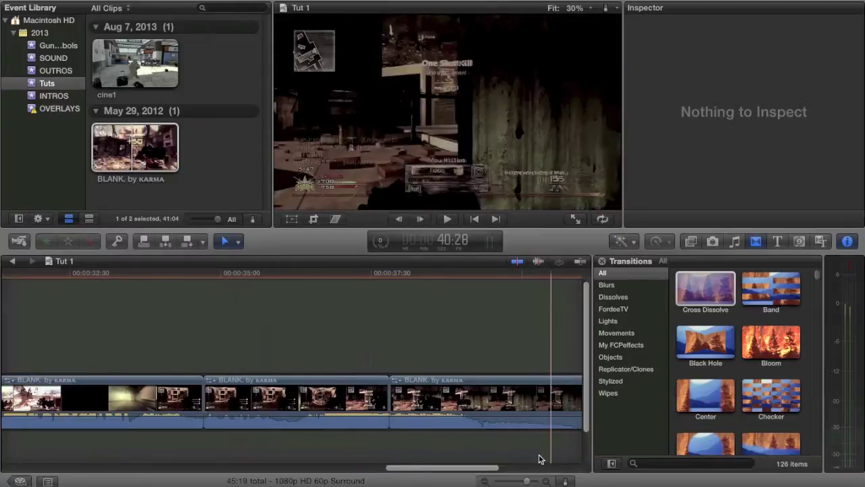
click(501, 480)
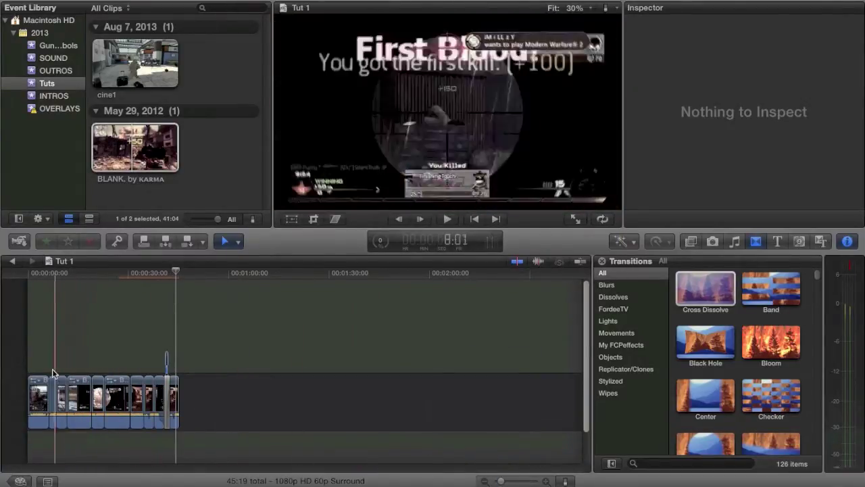
Combine all the gameplay clips preceding the rewind section into a new compound clip and reverse it
drag(42, 372, 163, 419)
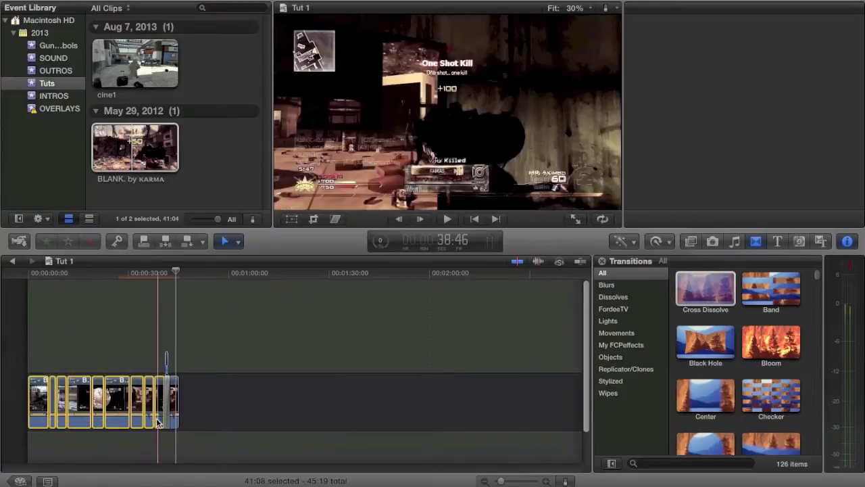
key(super+4)
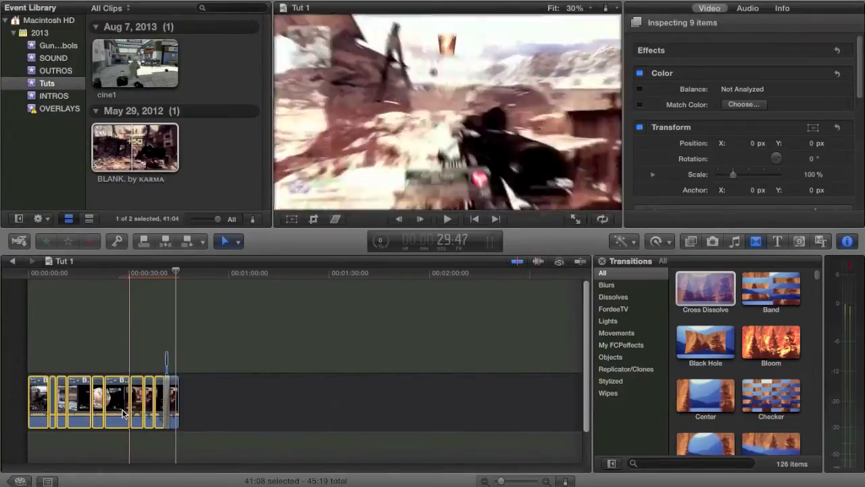
right_click(123, 406)
click(156, 264)
click(670, 245)
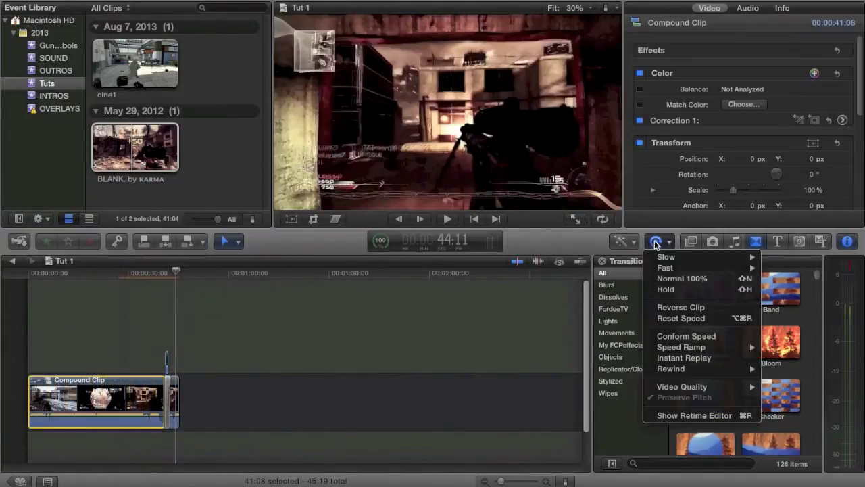
click(669, 307)
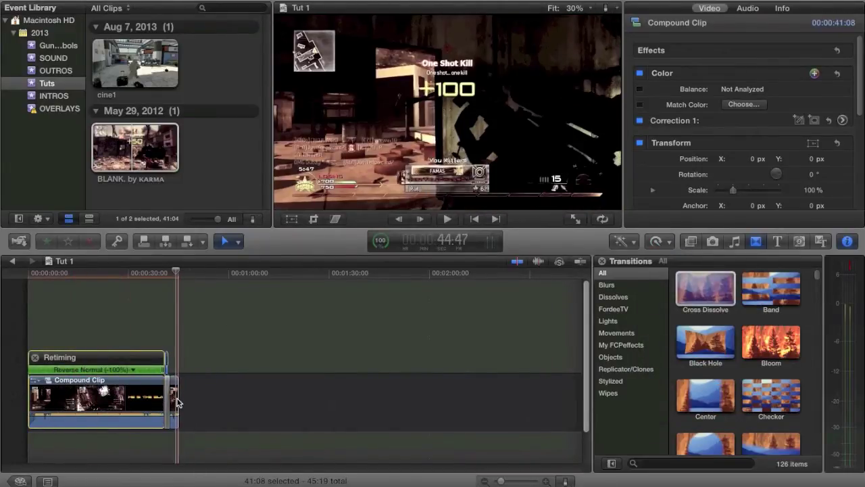
Paste a copy of the long reversed compound clip at the end of the timeline, after the last gameplay clip
key(super+v)
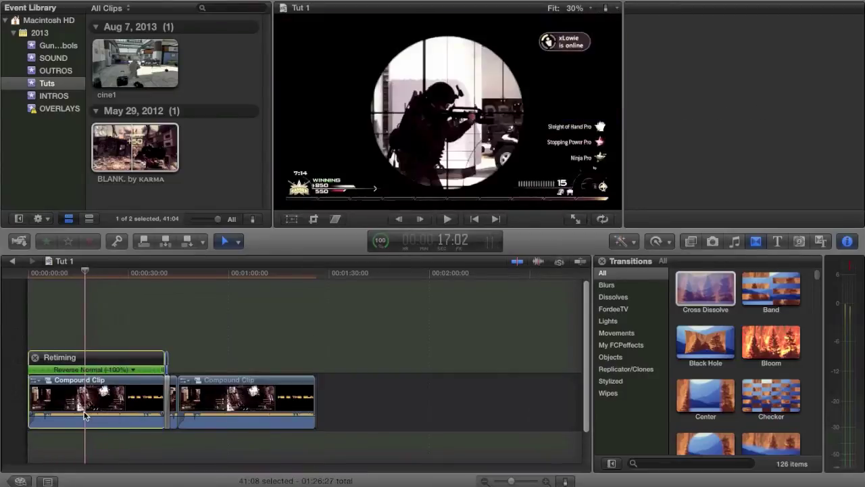
right_click(85, 414)
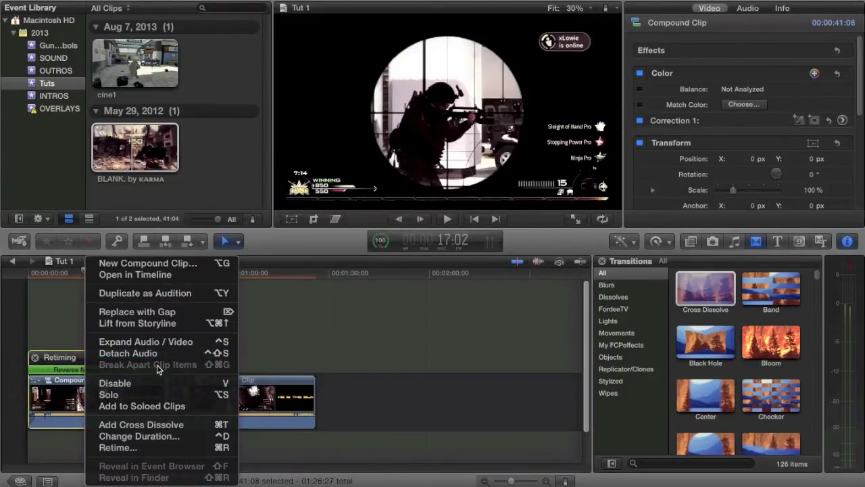
click(41, 344)
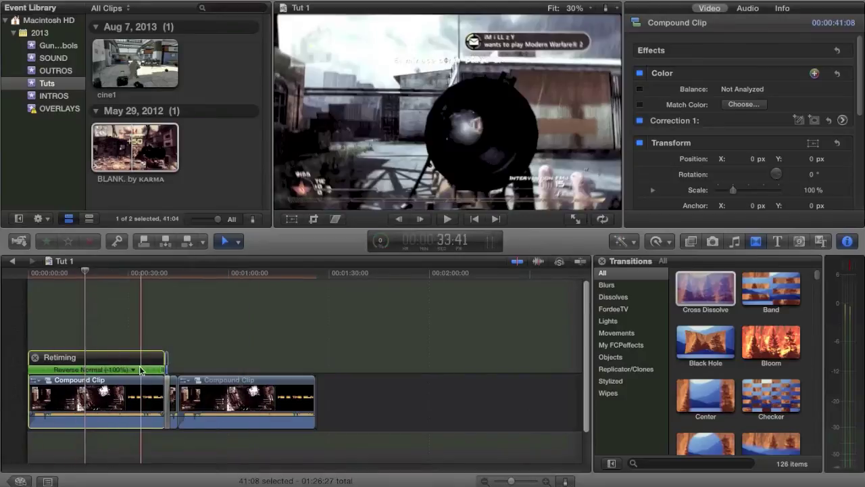